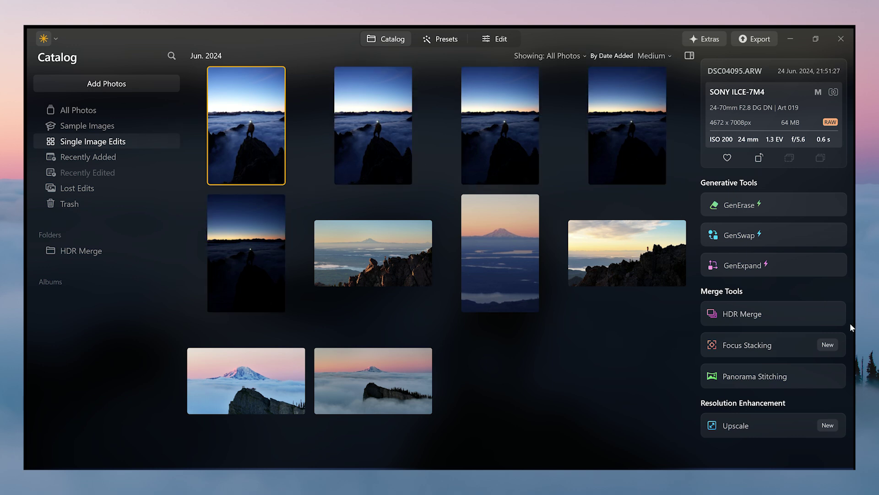
Merge the five bracketed climber exposures into one HDR image
left_click(838, 314)
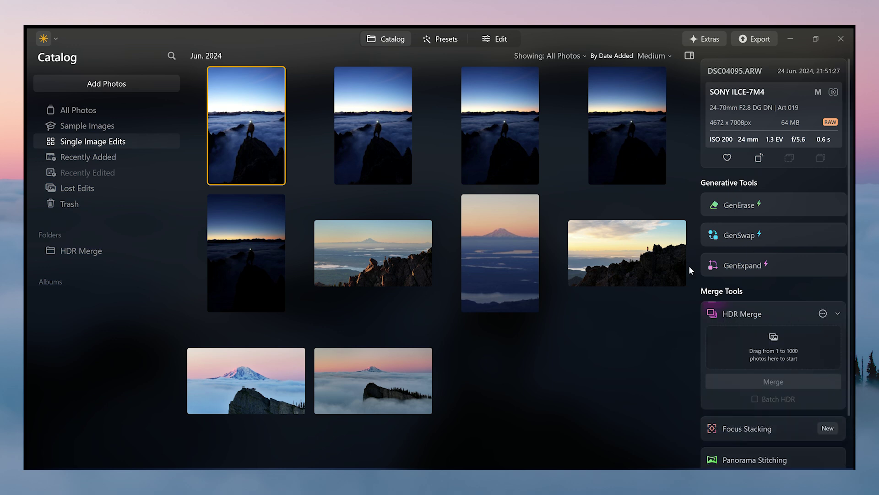
left_click(275, 280, "shift")
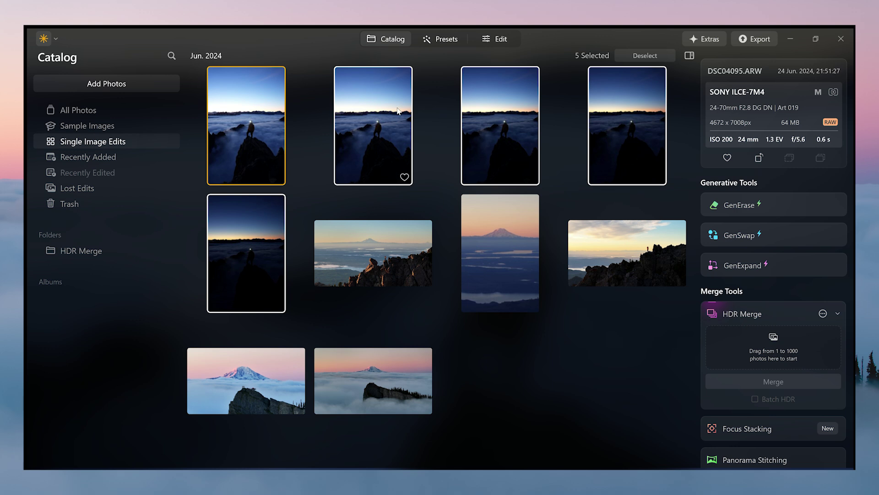
left_click_drag(373, 151, 788, 339)
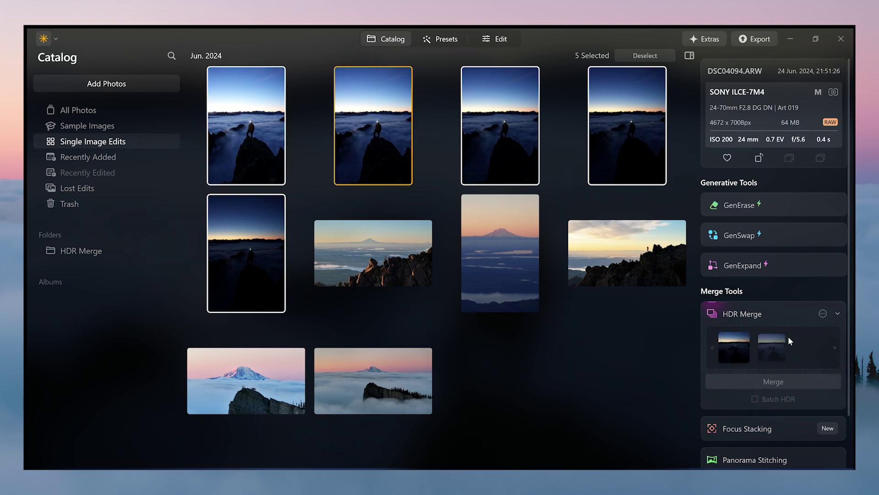
left_click(779, 381)
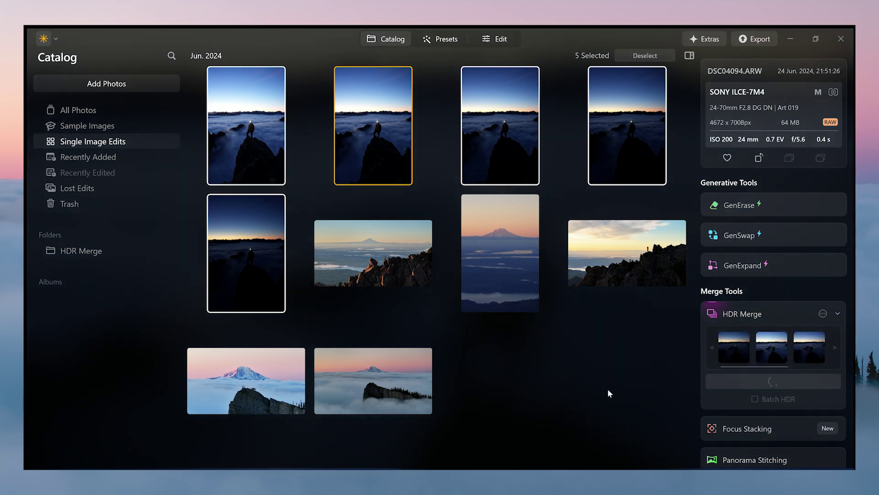
Inspect the exposure details of the first and the darkest bracket
left_click(316, 134)
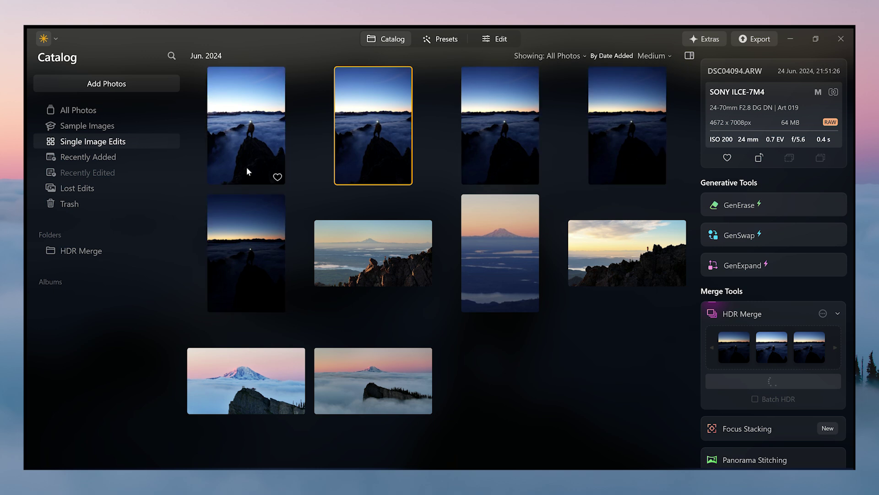
left_click(251, 137)
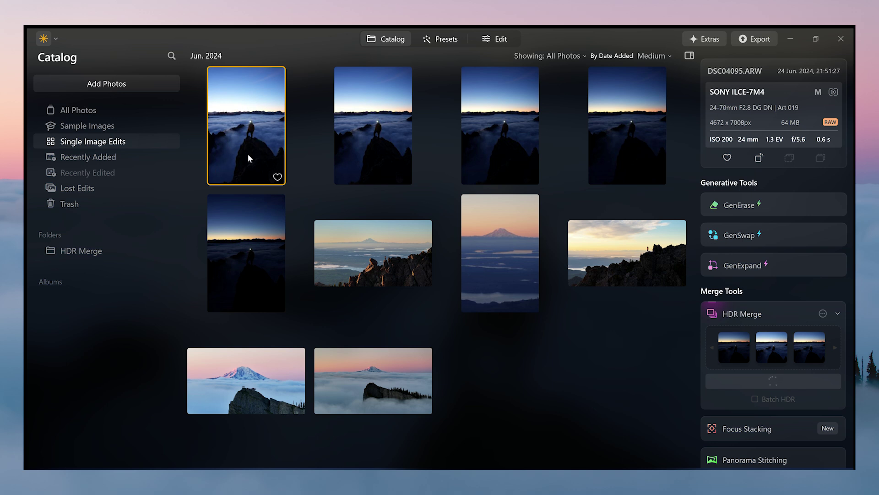
left_click(263, 212)
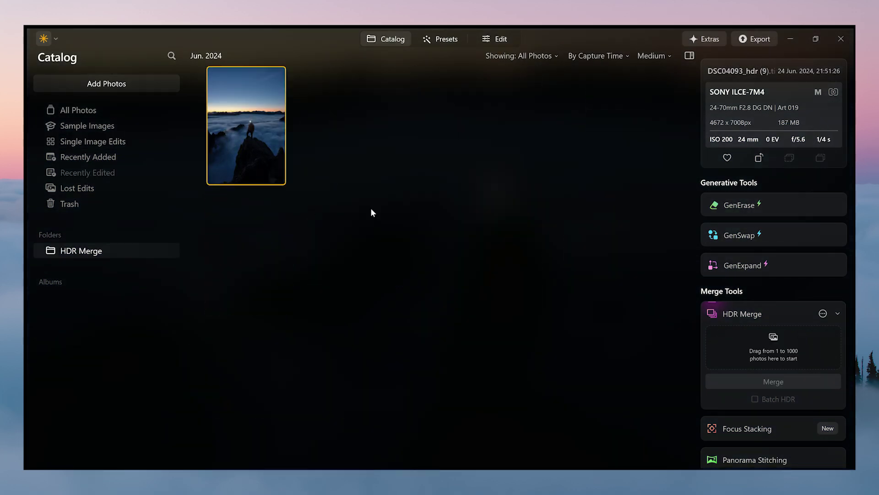
Open the merged image DSC04093_HDR (9).TIF from the HDR Merge folder
double_click(311, 161)
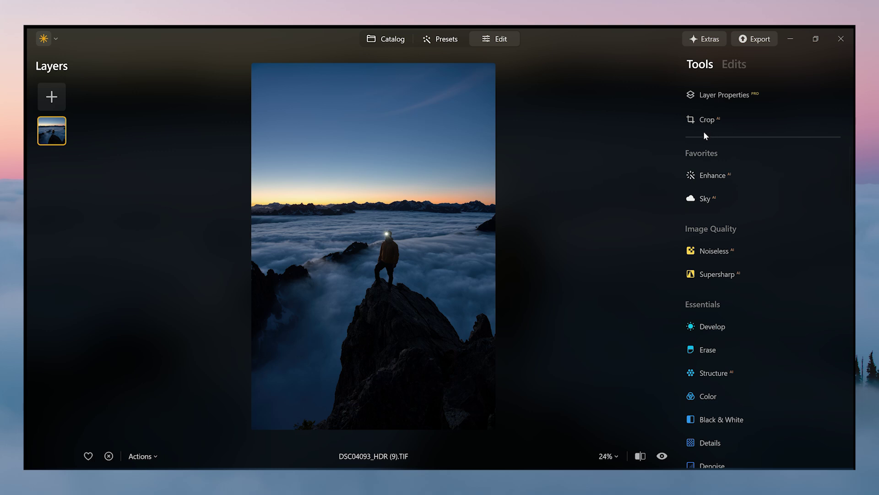
Crop the photo to 4:5, tightening and repositioning the frame around the climber
left_click(729, 124)
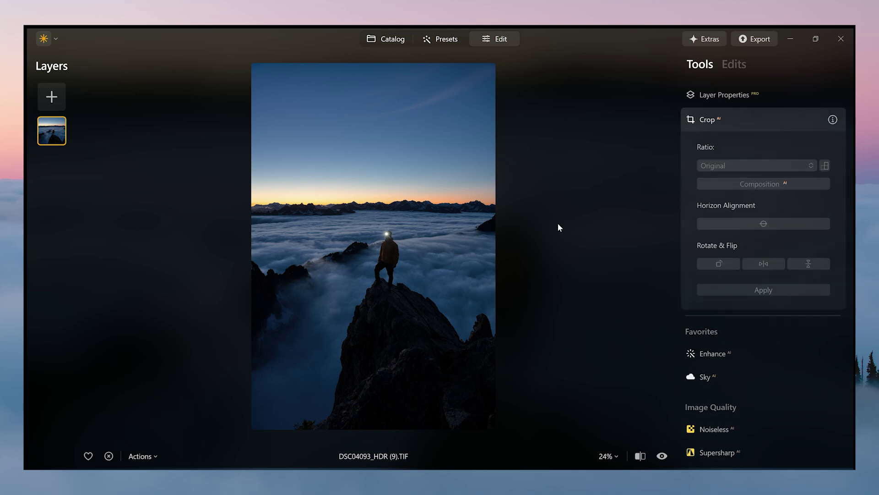
scroll(742, 164, "down", 3)
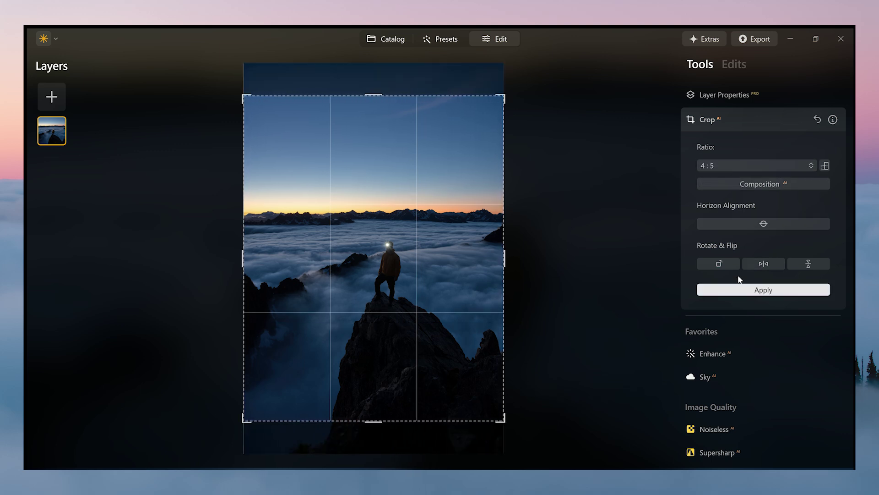
left_click_drag(509, 252, 490, 259)
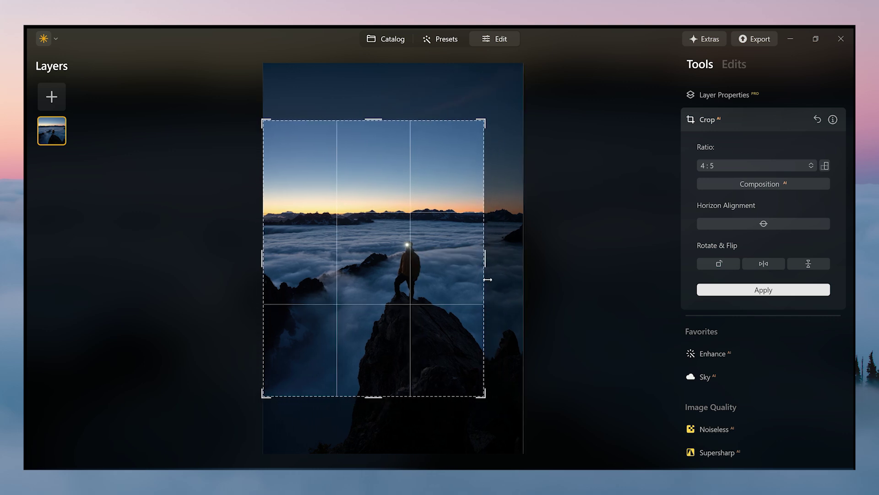
left_click_drag(415, 281, 428, 276)
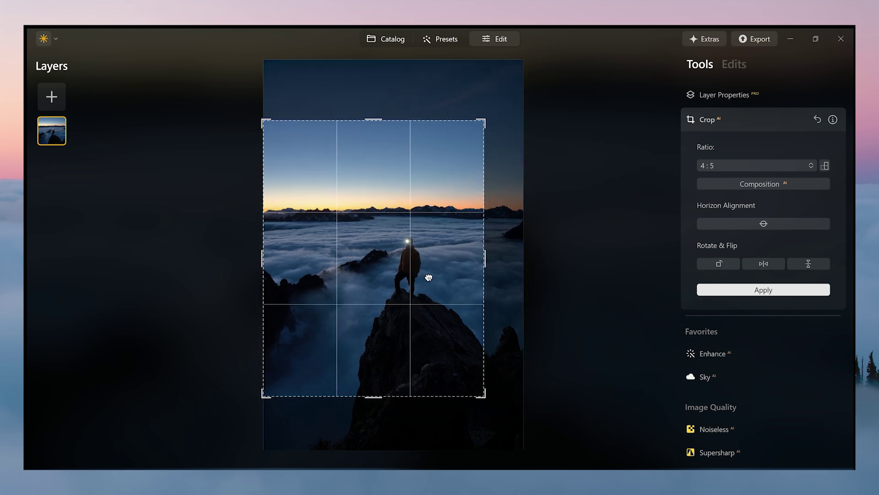
left_click(740, 295)
left_click(712, 326)
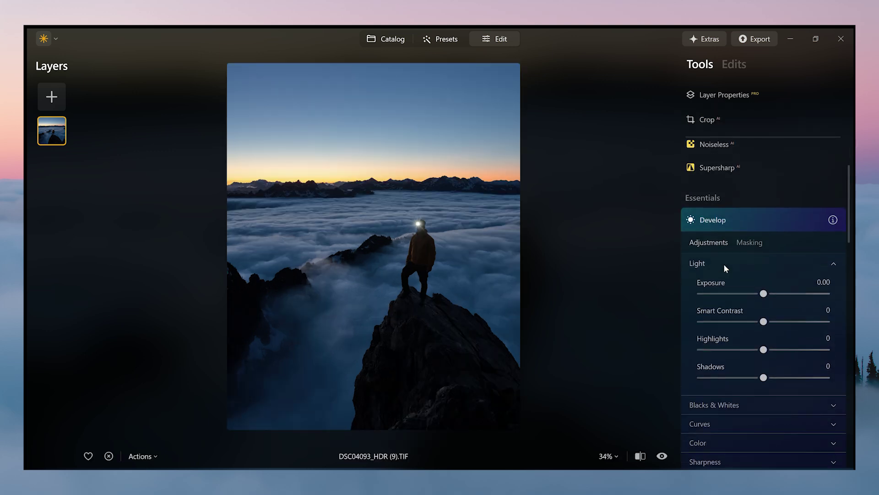
In Develop set Exposure 0.18, Highlights -56, Shadows 19, Whites -33 and Blacks 22
left_click_drag(778, 281, 766, 282)
left_click_drag(707, 341, 777, 368)
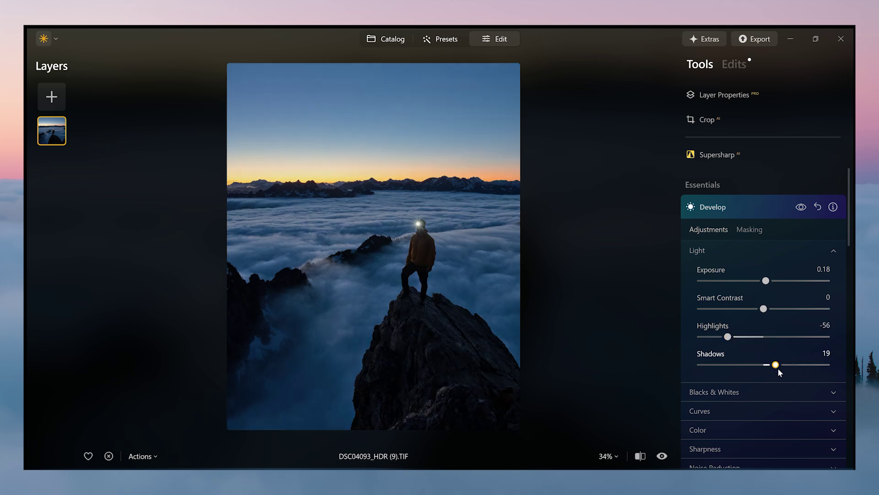
left_click(742, 393)
left_click_drag(763, 401, 779, 424)
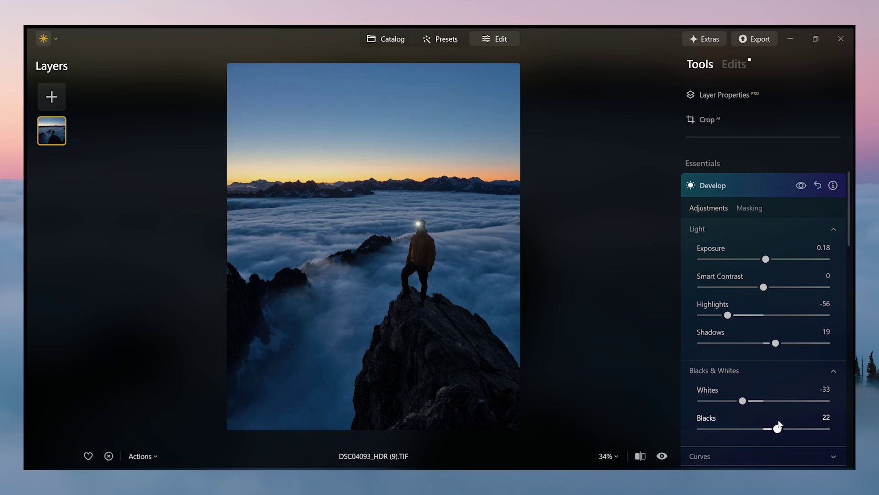
scroll(709, 224, "down", 5)
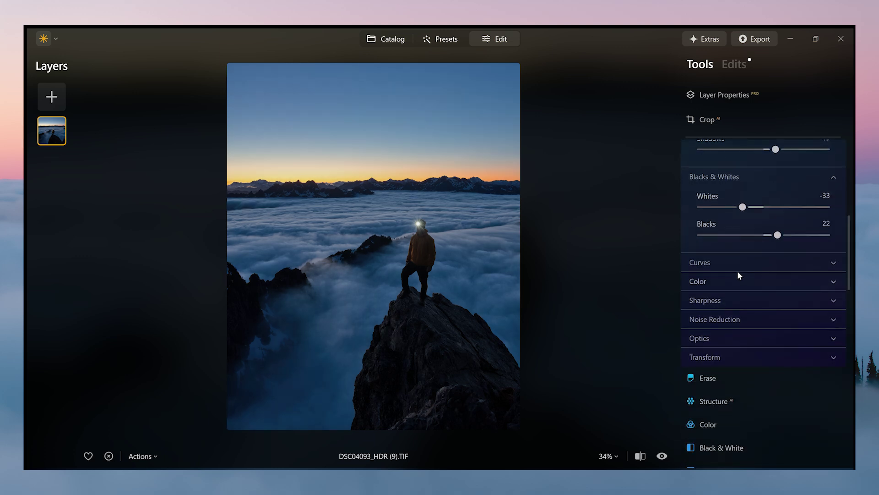
scroll(729, 362, "down", 10)
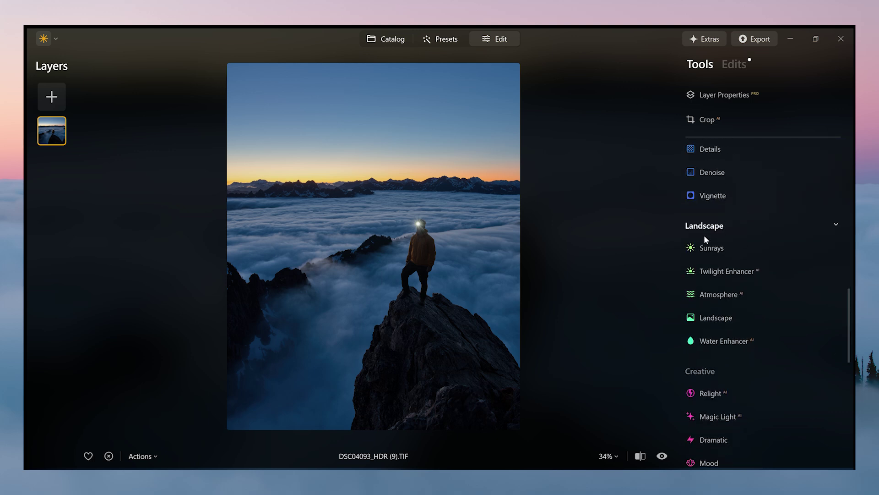
left_click(728, 271)
Set the Mauve Twilight Enhancer Amount to 18
left_click_drag(700, 257, 713, 257)
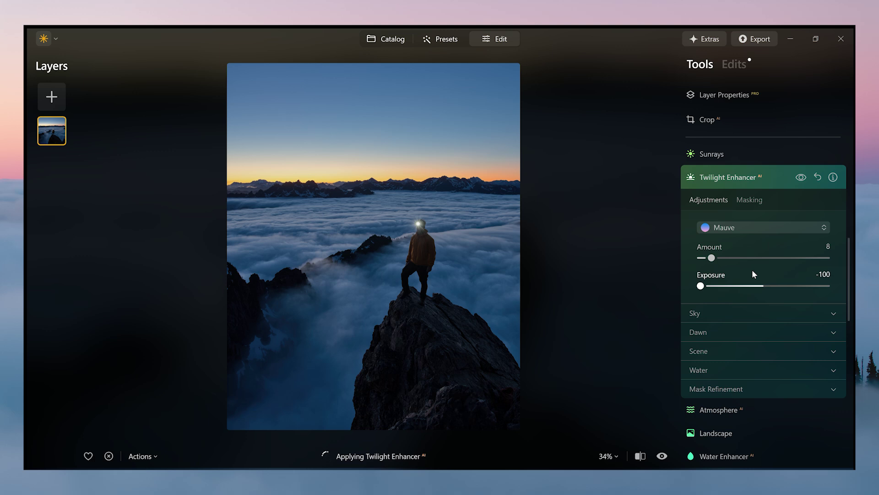
left_click_drag(755, 257, 727, 262)
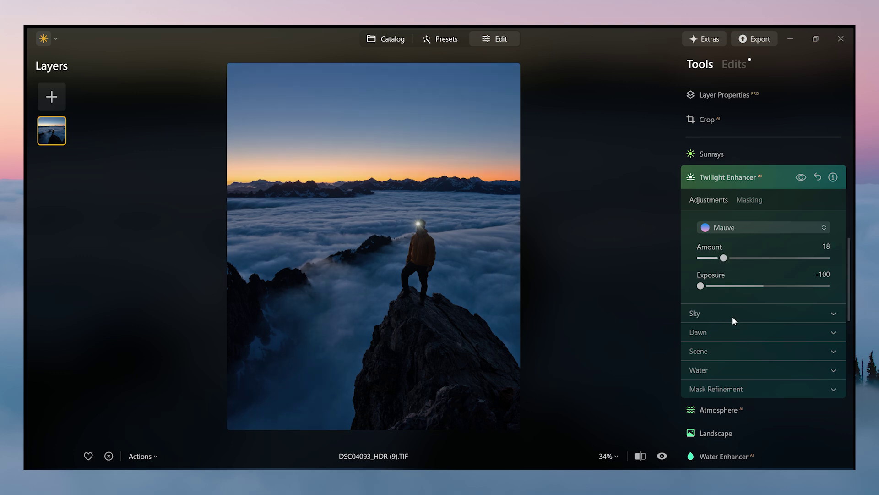
scroll(733, 316, "down", 4)
Switch Atmosphere from Fog to Haze at Amount 11
left_click(729, 217)
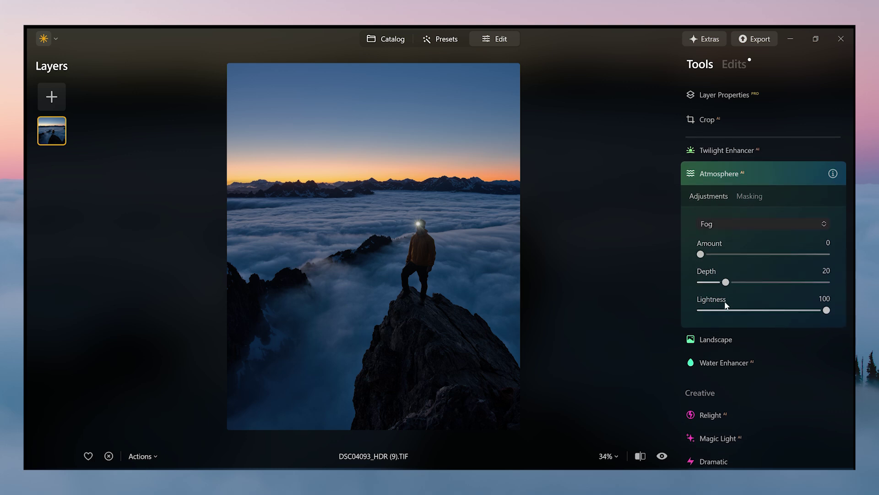
left_click(714, 223)
left_click(705, 236)
left_click_drag(701, 254, 720, 261)
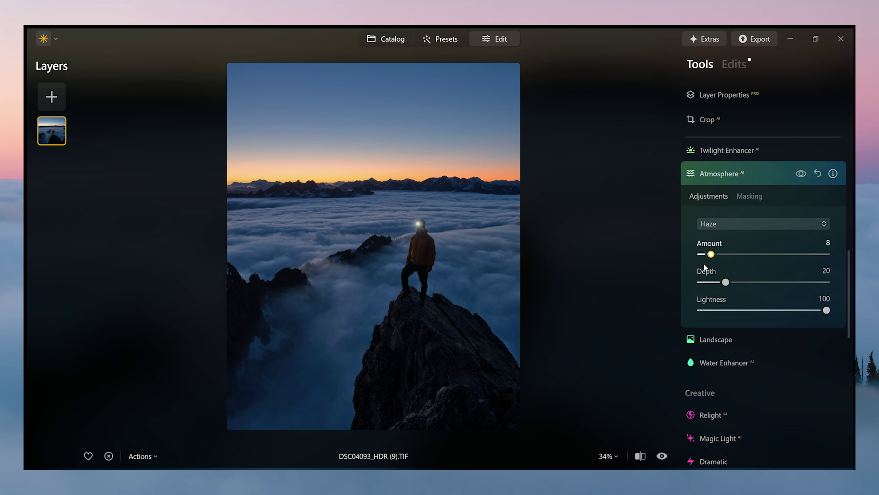
left_click_drag(717, 266, 719, 266)
scroll(732, 312, "down", 2)
Raise Landscape Golden Hour to 19 for warmer light
left_click(731, 280)
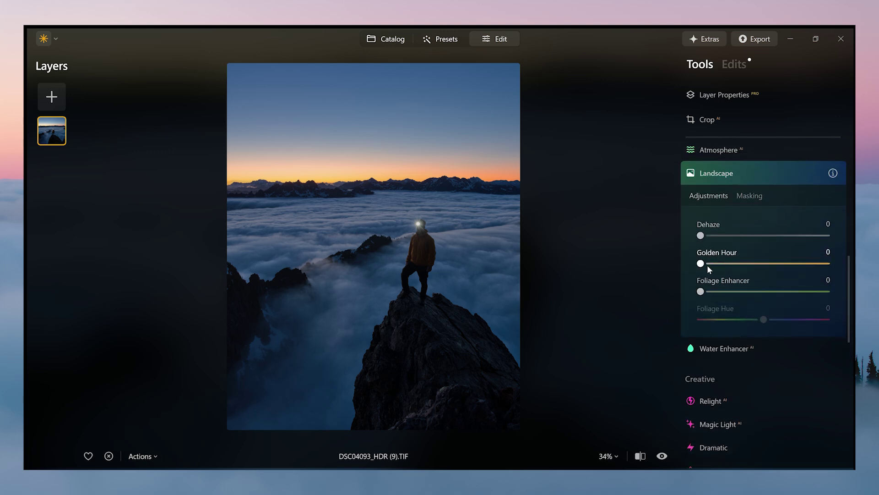
left_click_drag(701, 264, 728, 268)
scroll(733, 358, "down", 5)
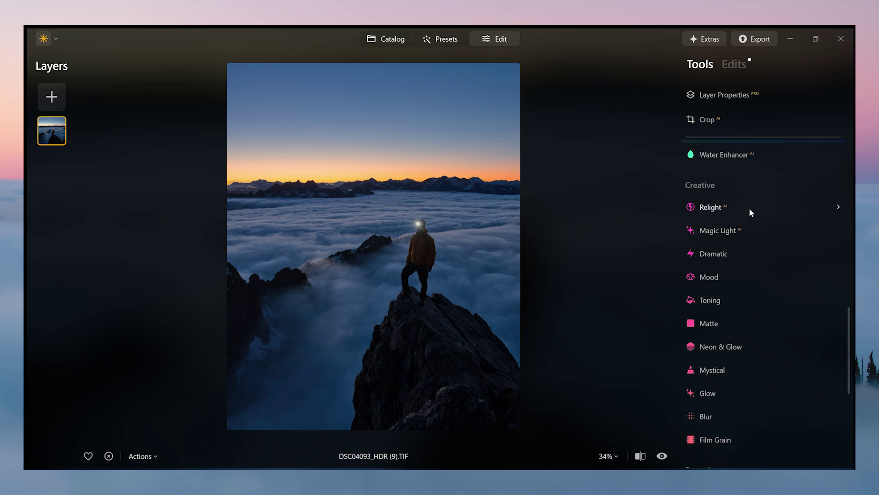
left_click(749, 208)
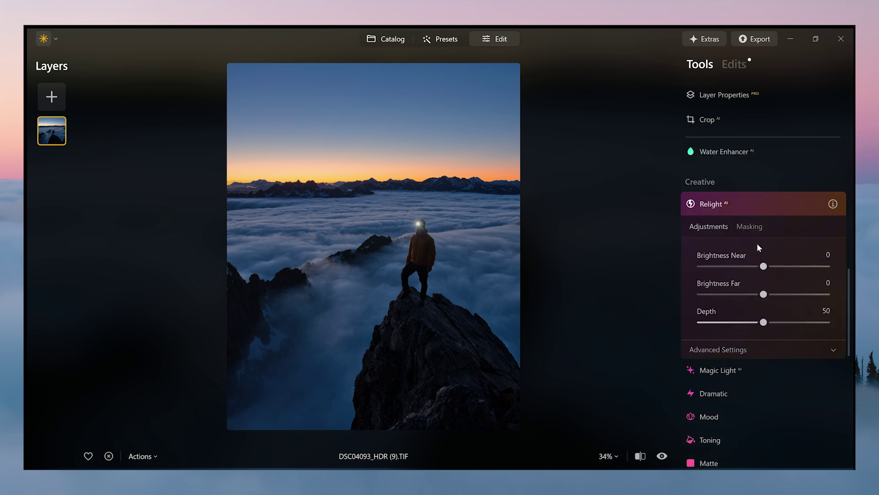
Build a Relight Object Select mask covering the climber's jacket and body
left_click(750, 226)
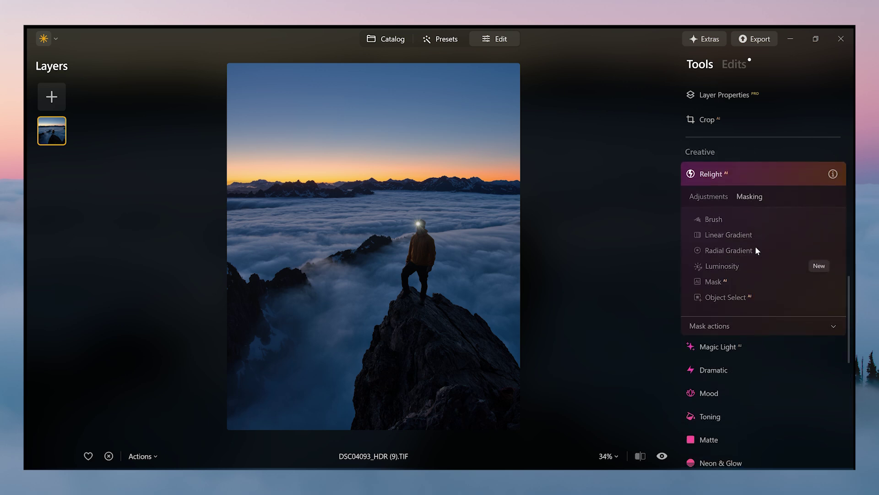
left_click(733, 296)
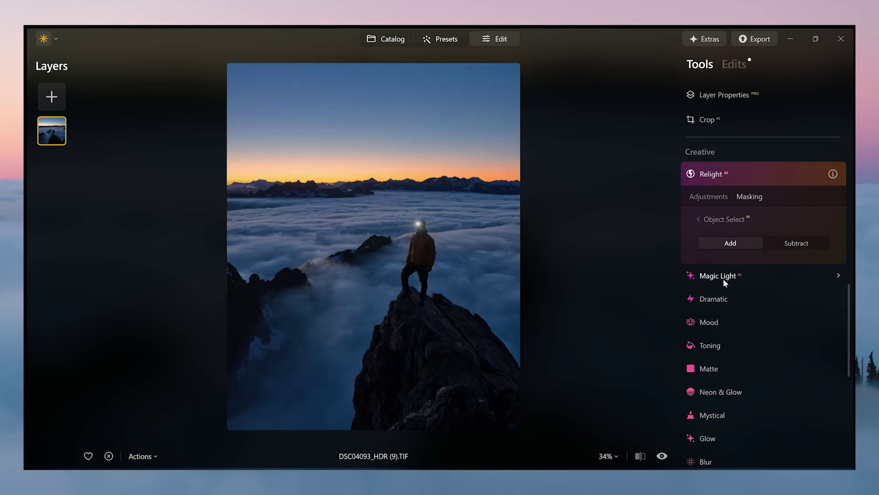
left_click(411, 243)
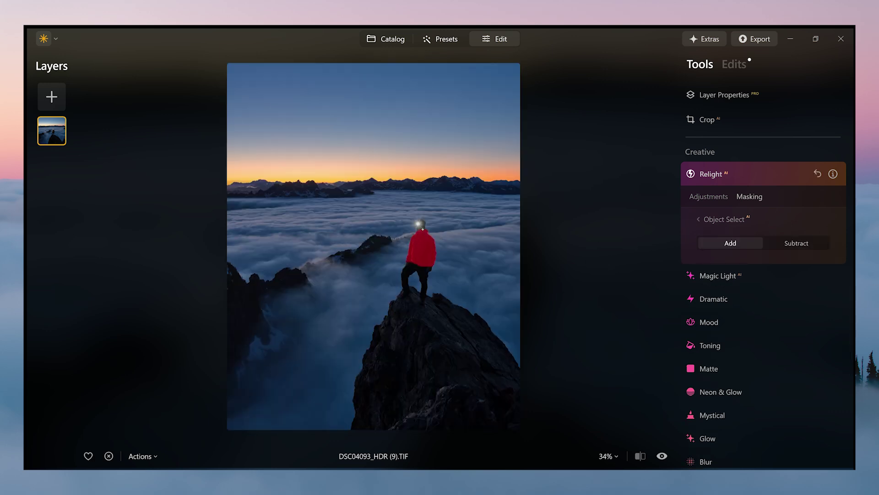
left_click(434, 269)
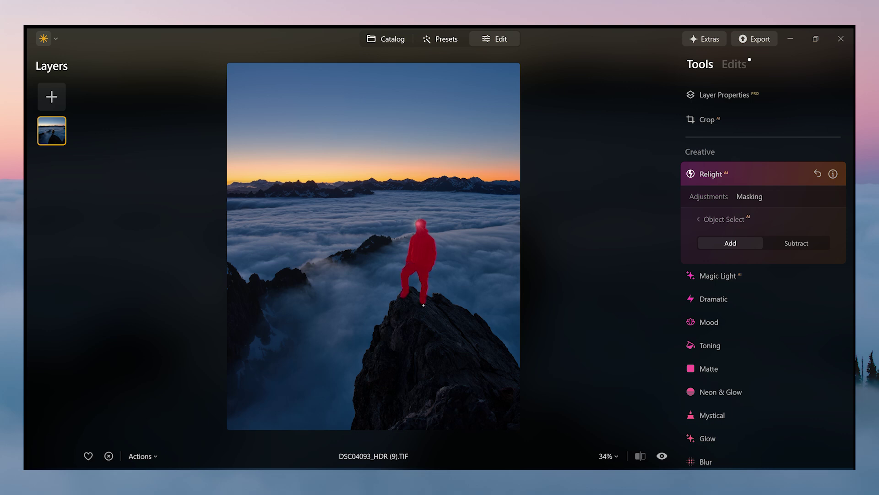
left_click(715, 204)
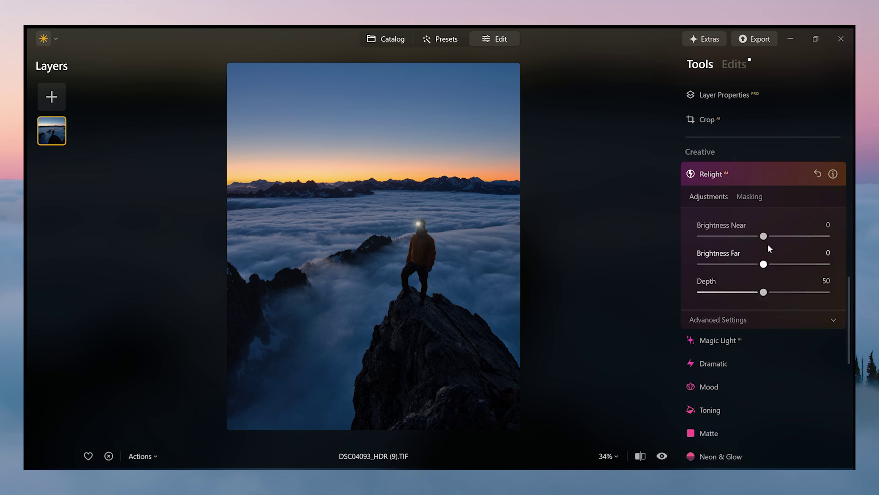
Set Relight Brightness Near to 23 on the masked climber
left_click_drag(762, 237, 780, 248)
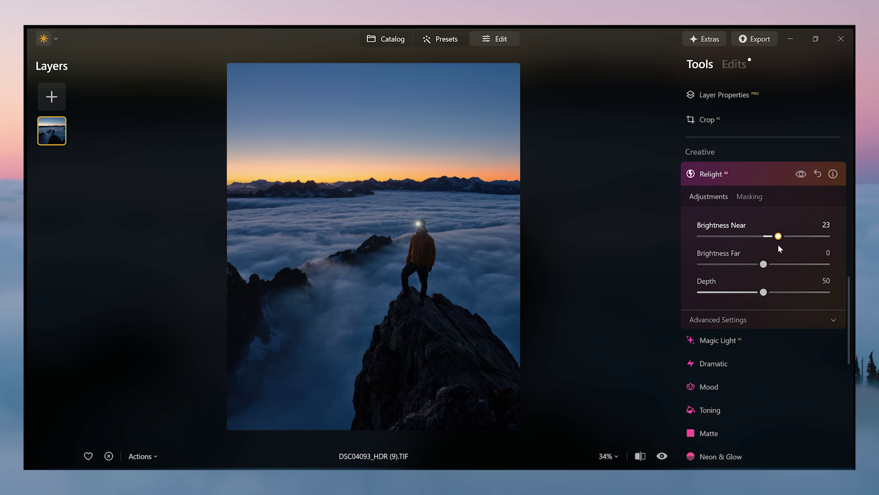
Mask the sea of clouds with Object Select in the Glow tool
scroll(761, 353, "down", 1)
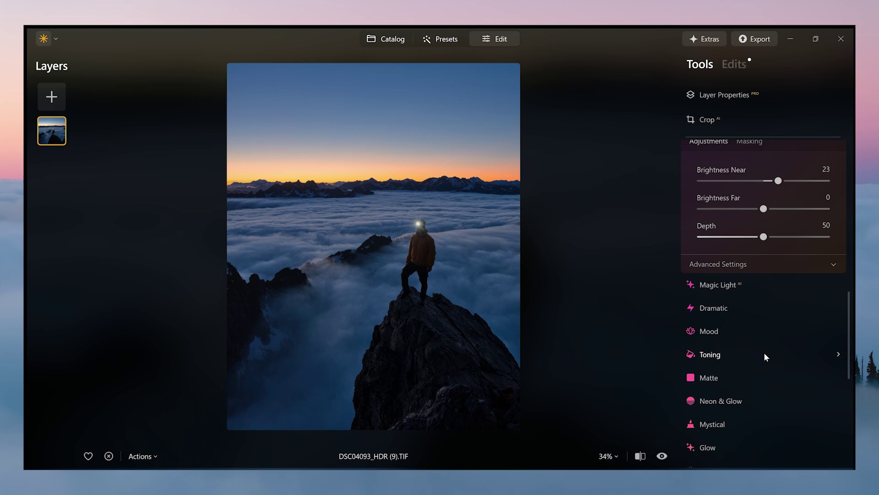
scroll(765, 336, "down", 1)
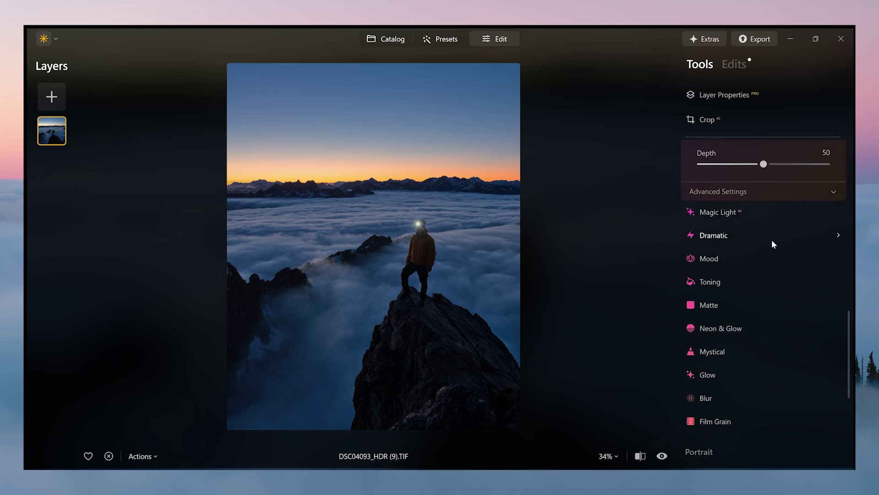
left_click(743, 370)
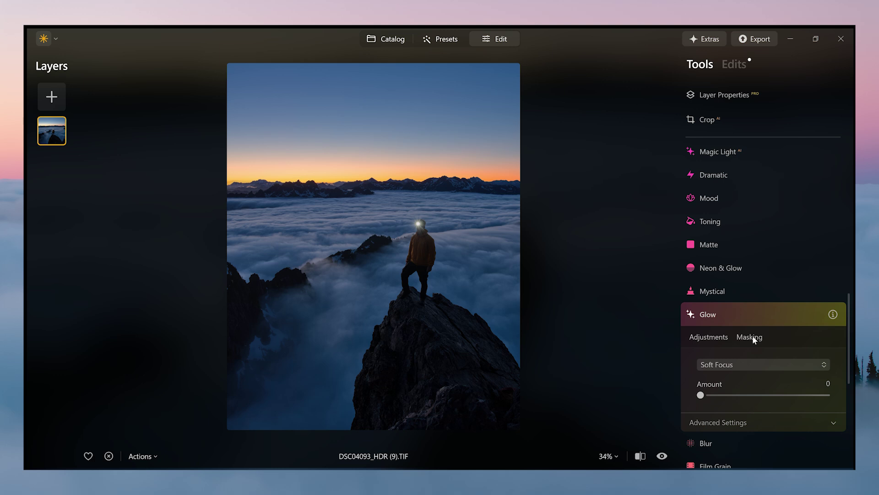
left_click(751, 336)
left_click(743, 298)
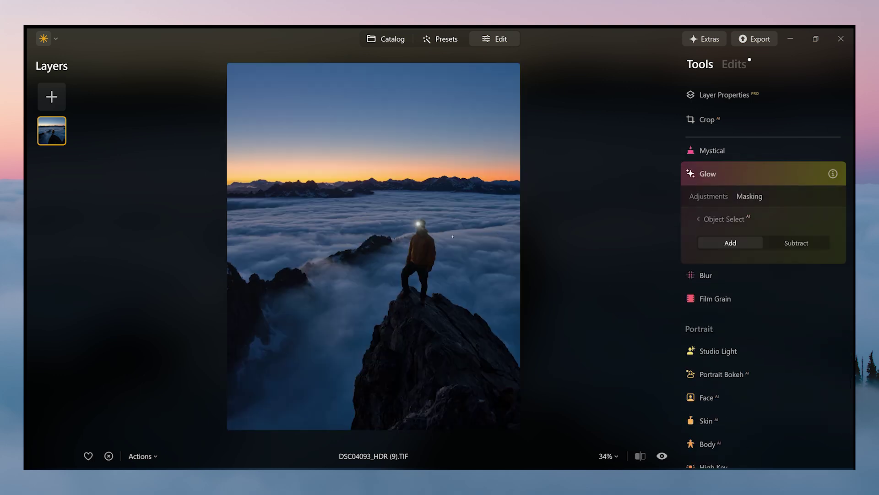
left_click(452, 237)
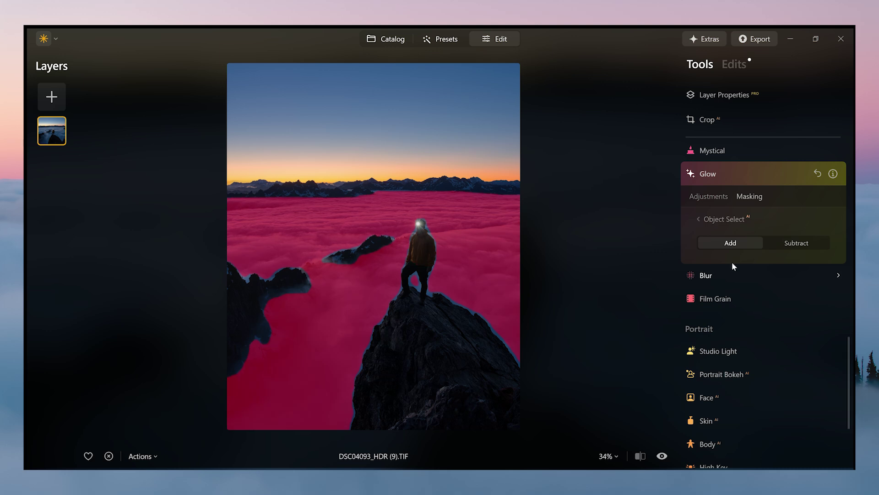
left_click(712, 196)
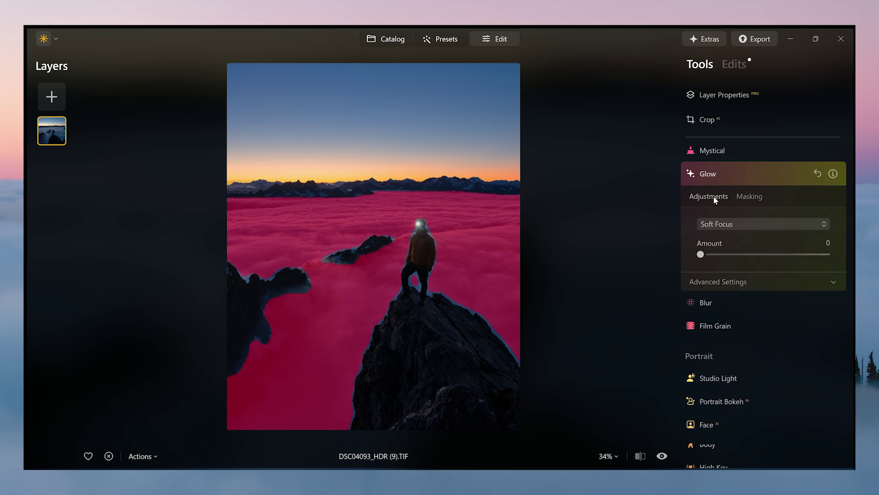
Set the Soft Focus Glow Amount to 9
left_click(721, 254)
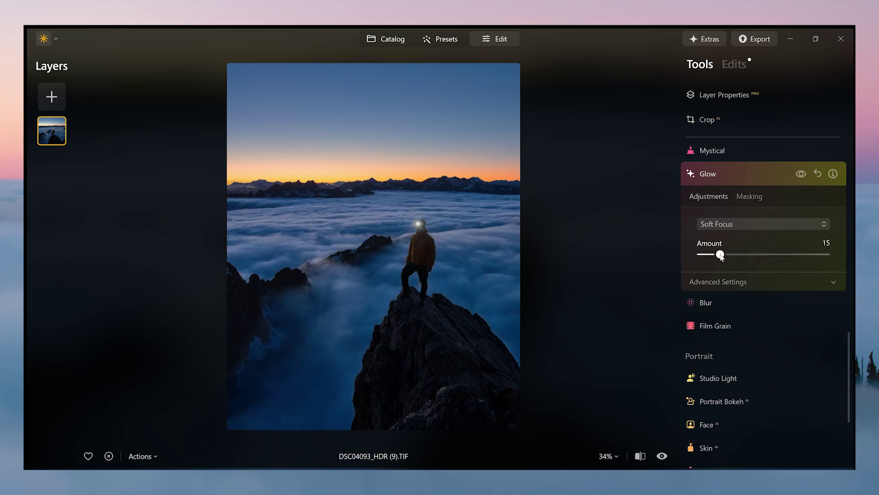
left_click_drag(720, 255, 715, 255)
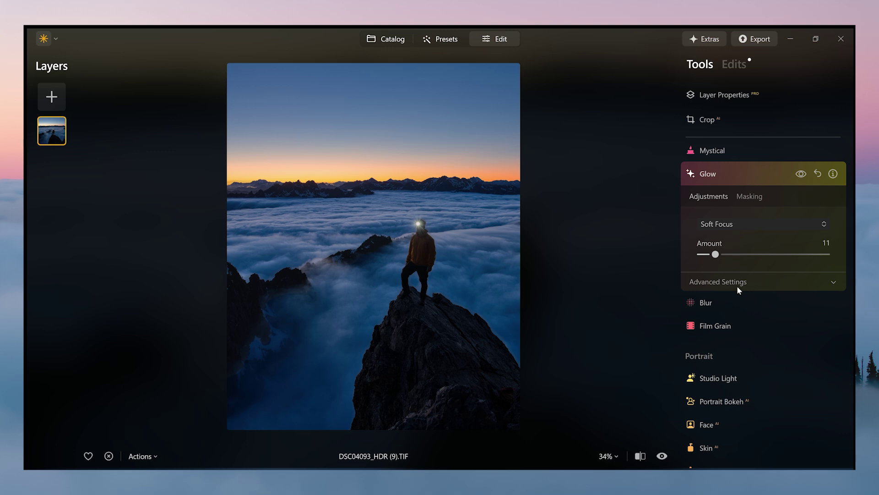
mouse_move(716, 255)
left_mouse_down()
mouse_move(699, 254)
mouse_move(727, 255)
mouse_move(701, 256)
mouse_move(722, 255)
mouse_move(703, 257)
mouse_move(714, 260)
left_mouse_up()
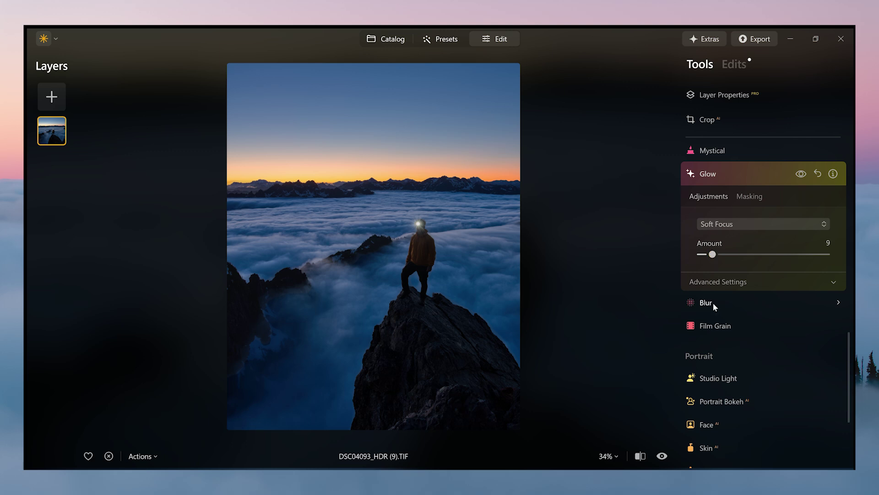
Mask the climber on the summit with Object Select for Studio Light
scroll(760, 318, "down", 3)
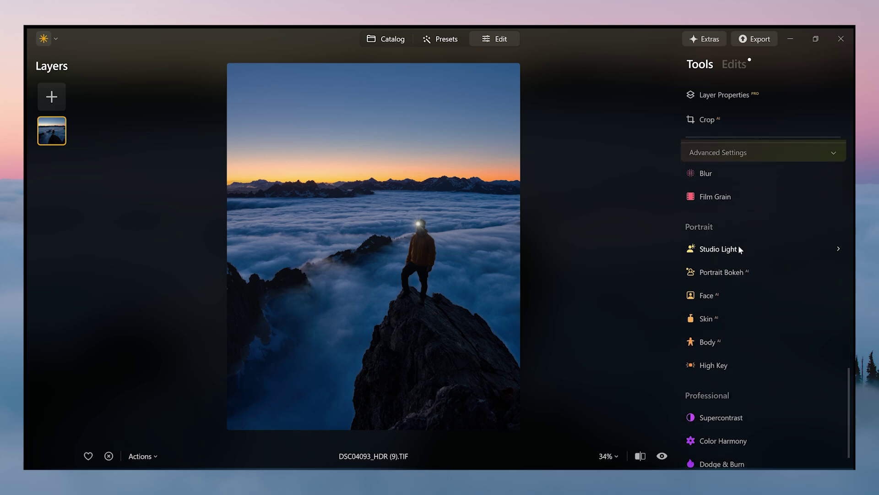
left_click(739, 249)
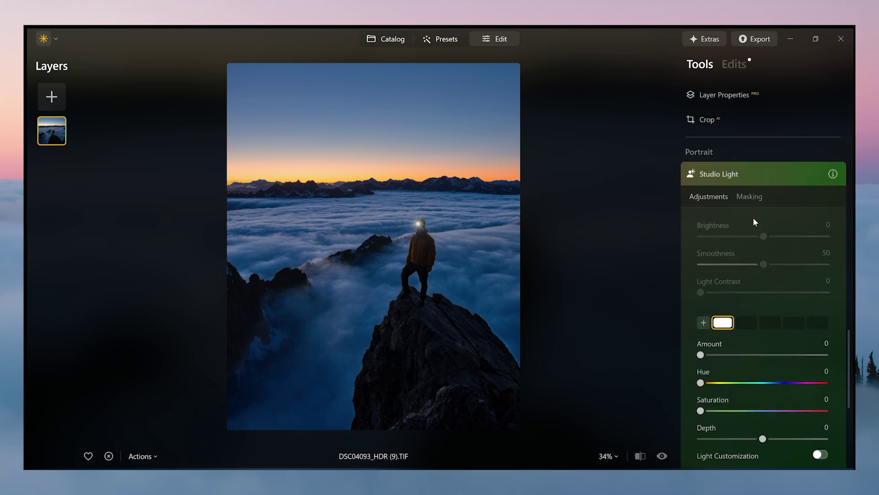
left_click(751, 197)
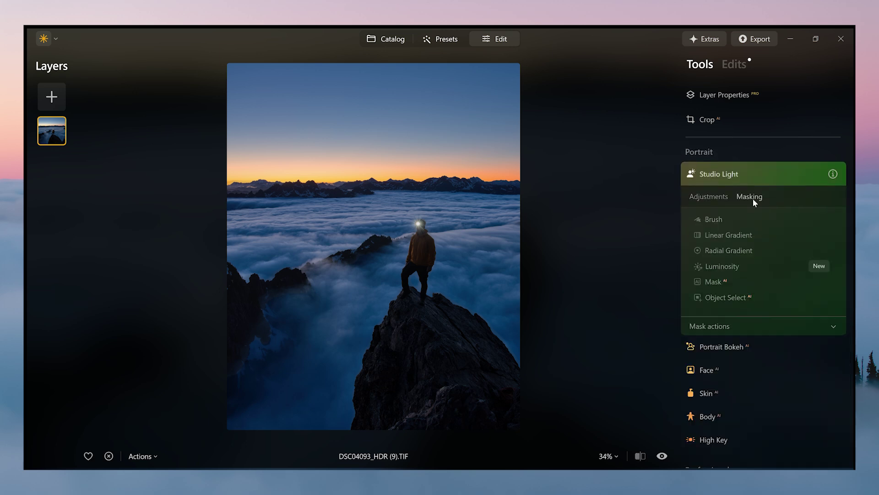
left_click(739, 297)
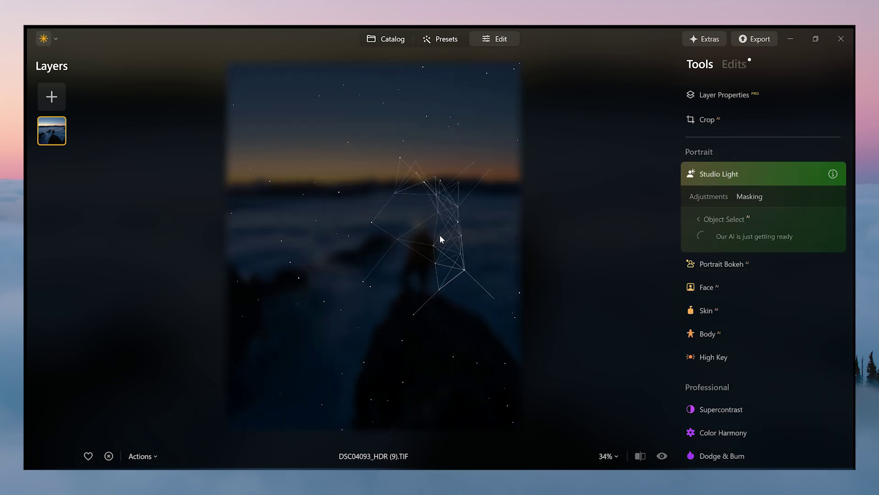
left_click(421, 224)
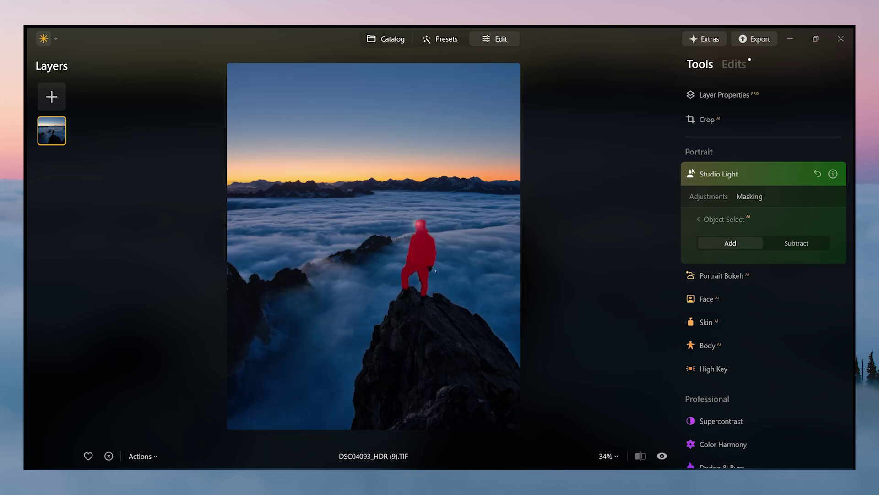
left_click(712, 218)
Raise the Studio Light Amount to 96
scroll(754, 333, "down", 2)
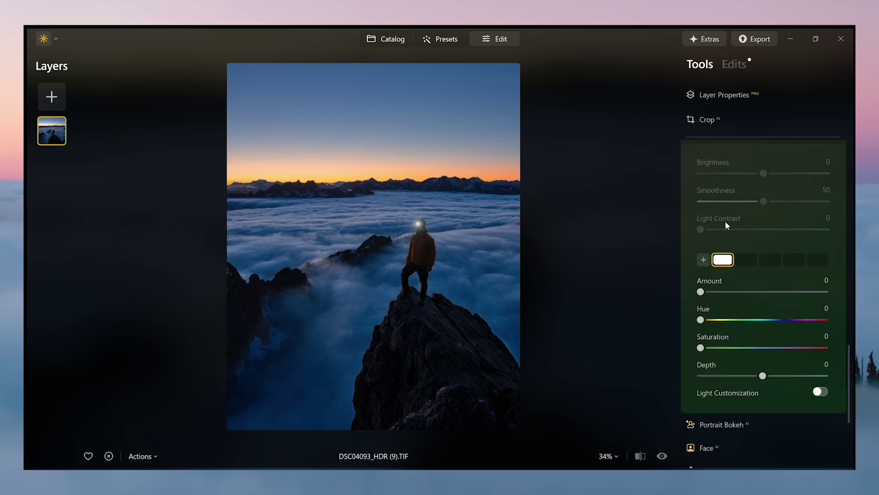
left_click(728, 291)
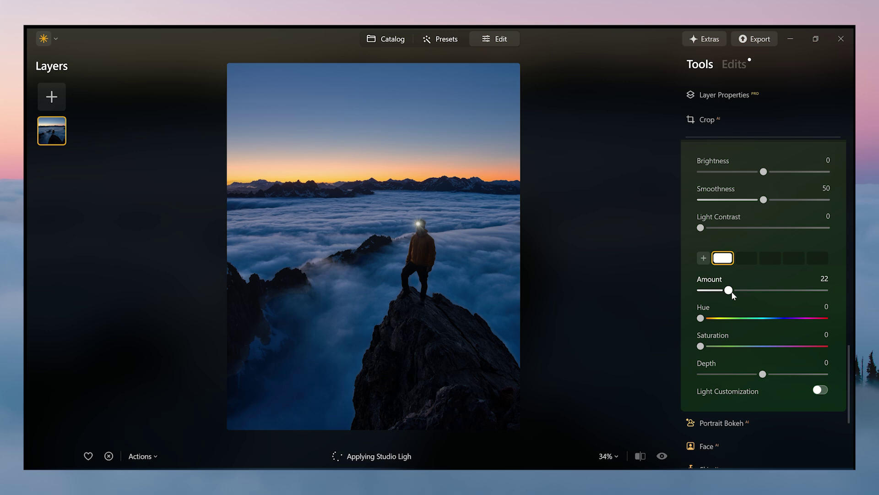
mouse_move(722, 292)
left_mouse_down()
mouse_move(644, 298)
mouse_move(820, 291)
mouse_move(671, 290)
mouse_move(720, 293)
mouse_move(712, 296)
left_mouse_up()
scroll(714, 350, "down", 5)
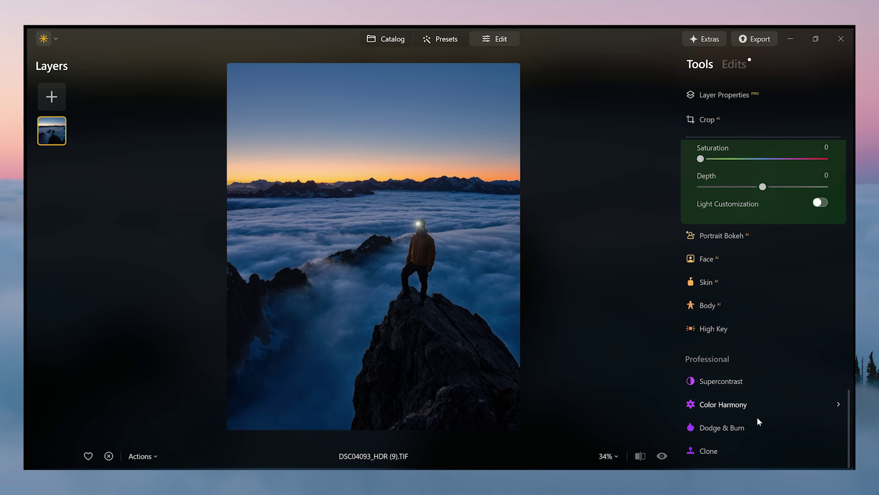
Dodge the climber's headlamp and jacket with a size 30 Lighten brush in Dodge & Burn
left_click(731, 433)
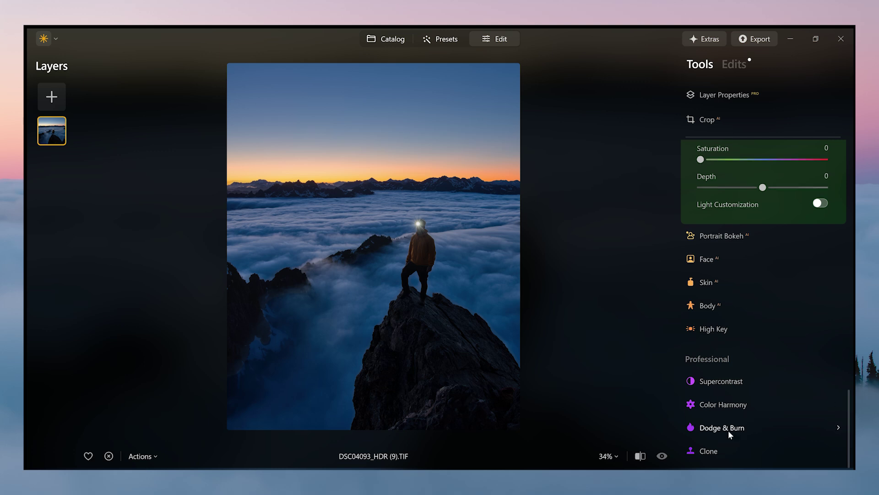
scroll(720, 387, "up", 3)
scroll(753, 406, "down", 5)
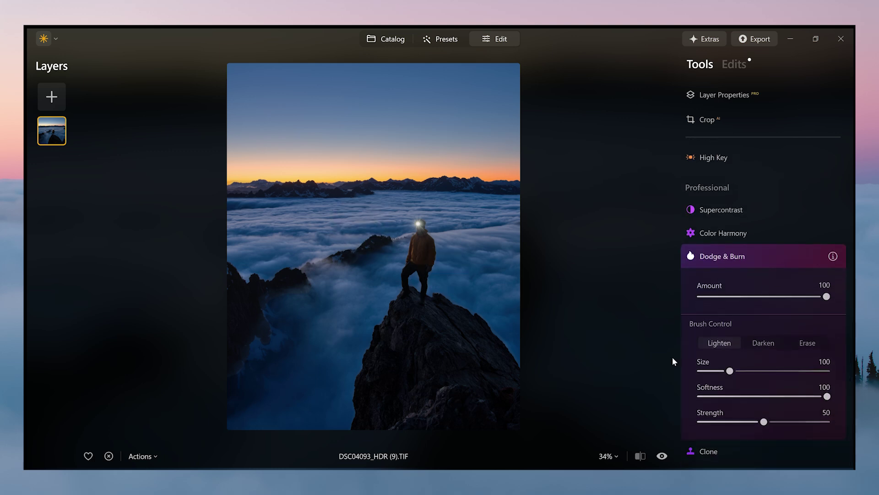
left_click(709, 371)
left_click(707, 370)
left_click_drag(428, 235, 419, 226)
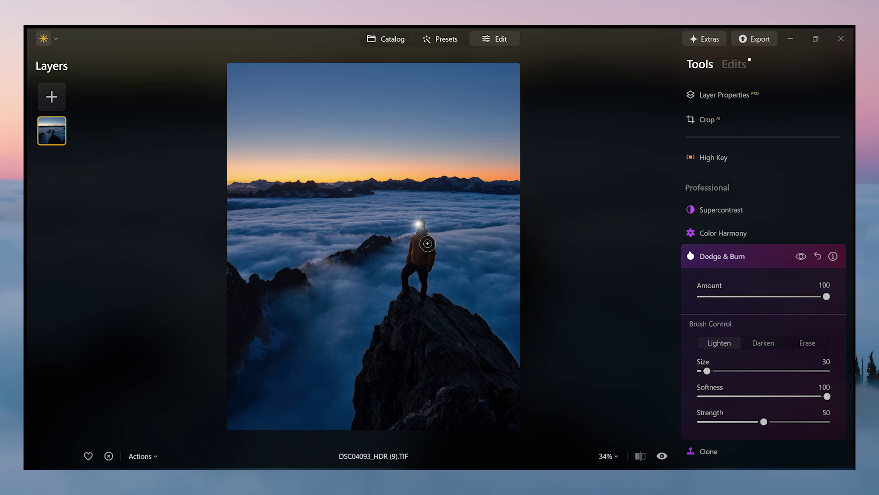
mouse_move(437, 266)
left_mouse_down()
mouse_move(434, 281)
mouse_move(433, 253)
mouse_move(411, 281)
mouse_move(415, 295)
left_mouse_up()
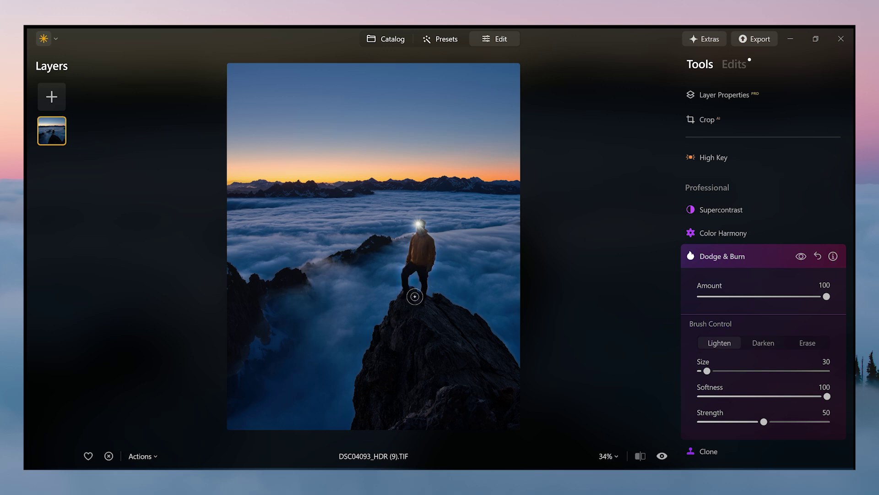
Lower the dodge amount to 5, then return to the Catalog to view DSC04091.ARW large
left_click(733, 295)
mouse_move(733, 296)
left_mouse_down()
mouse_move(711, 296)
mouse_move(827, 297)
mouse_move(698, 316)
mouse_move(739, 308)
mouse_move(678, 307)
mouse_move(728, 299)
mouse_move(717, 304)
left_mouse_up()
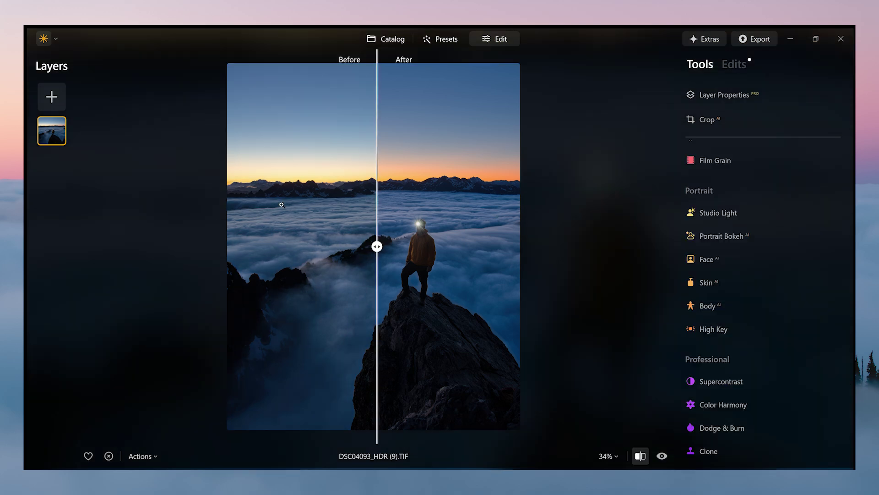
left_click(379, 42)
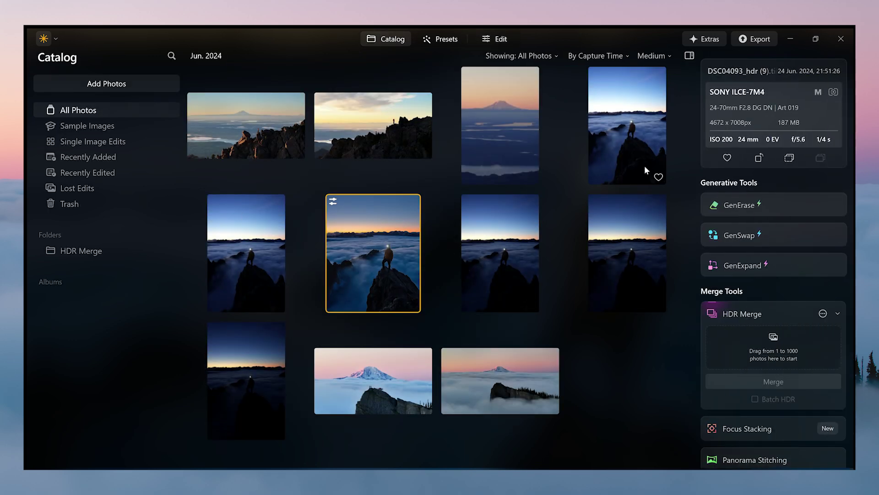
double_click(644, 166)
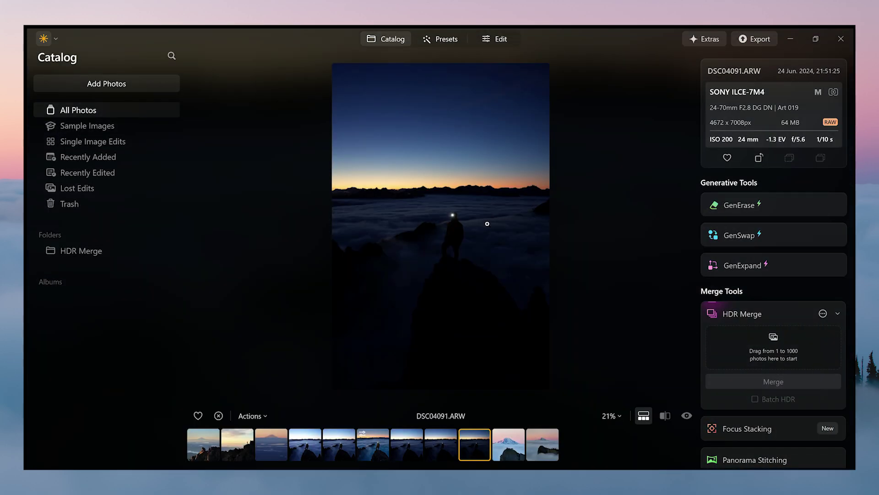
View the brighter exposure DSC04095.ARW, then the edited DSC04093_HDR (9).TIF, from the filmstrip
left_click(314, 449)
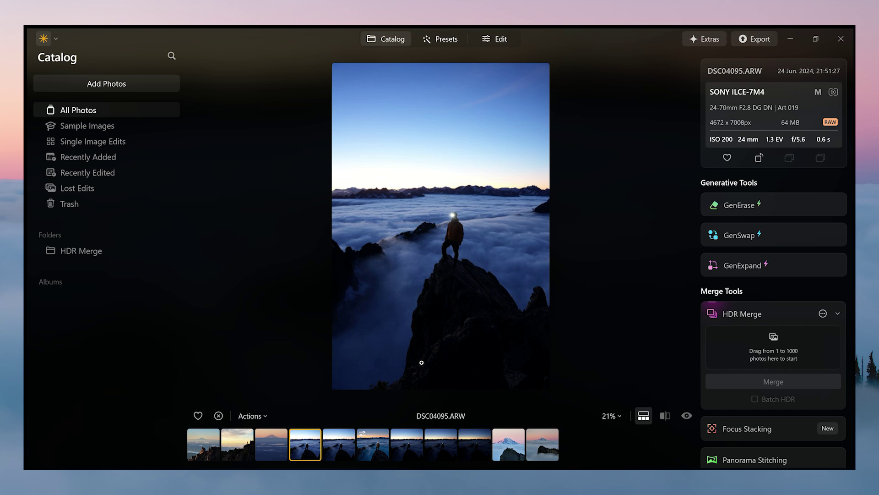
left_click(384, 451)
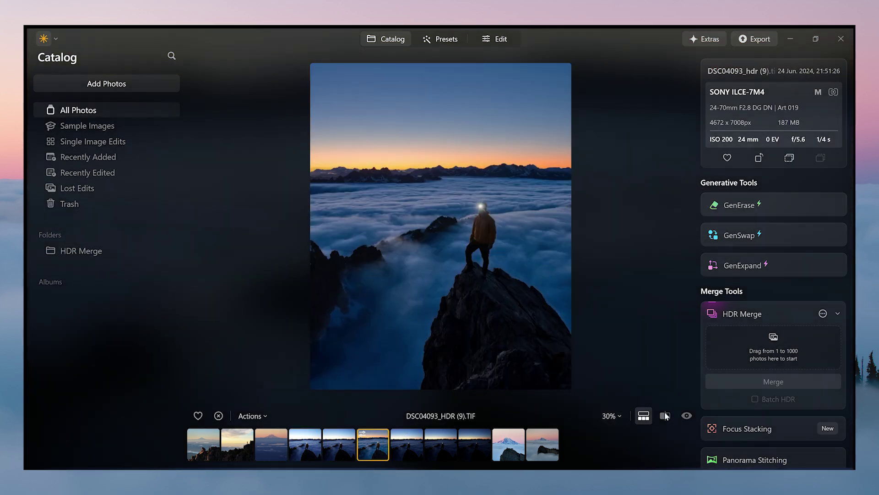